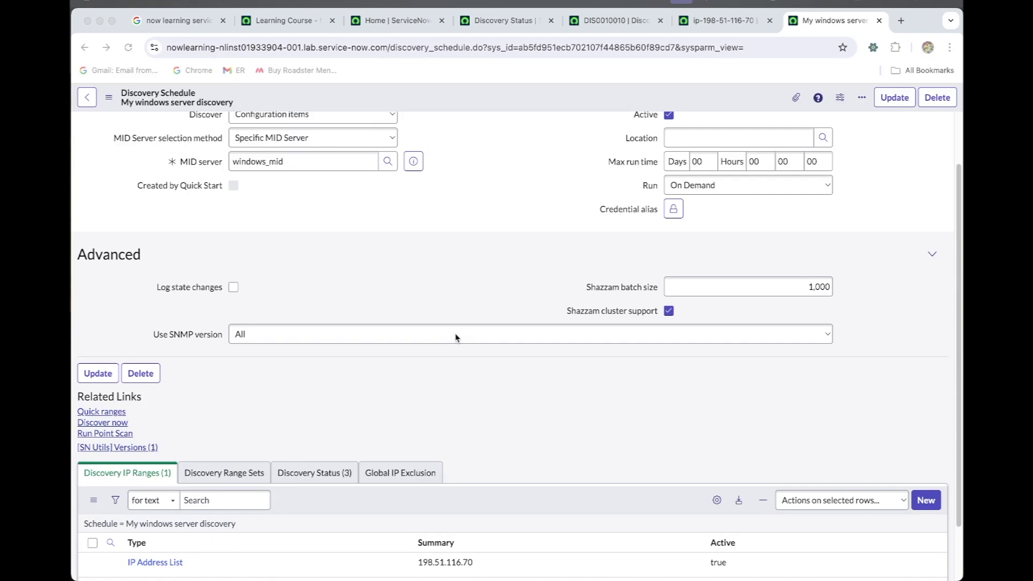
Run the My windows server discovery schedule immediately and open the discovery status record of that run
{"action": "scroll", "coordinate": [457, 310], "scroll_direction": "up", "scroll_amount": 2}
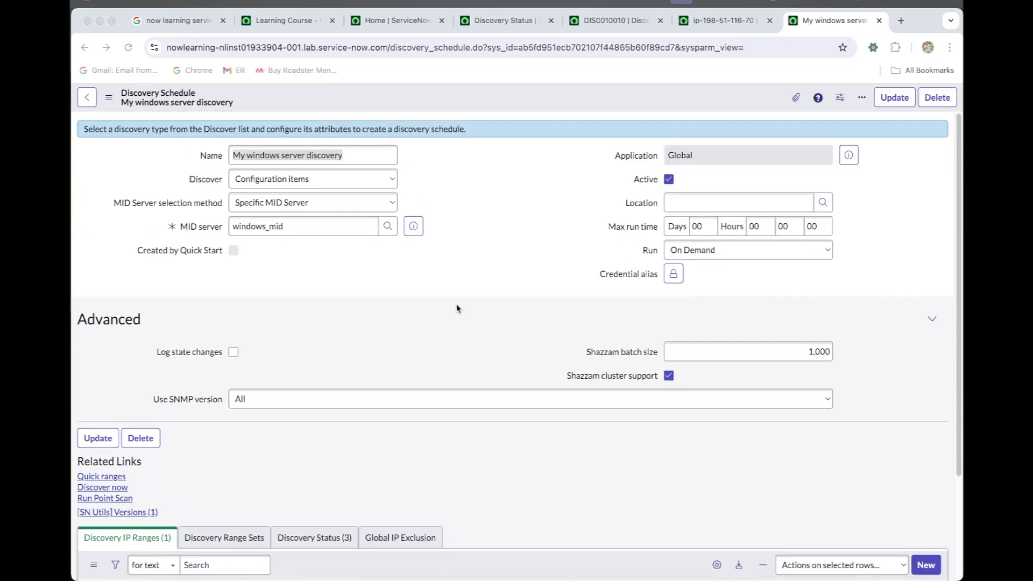
{"action": "left_click", "coordinate": [243, 404]}
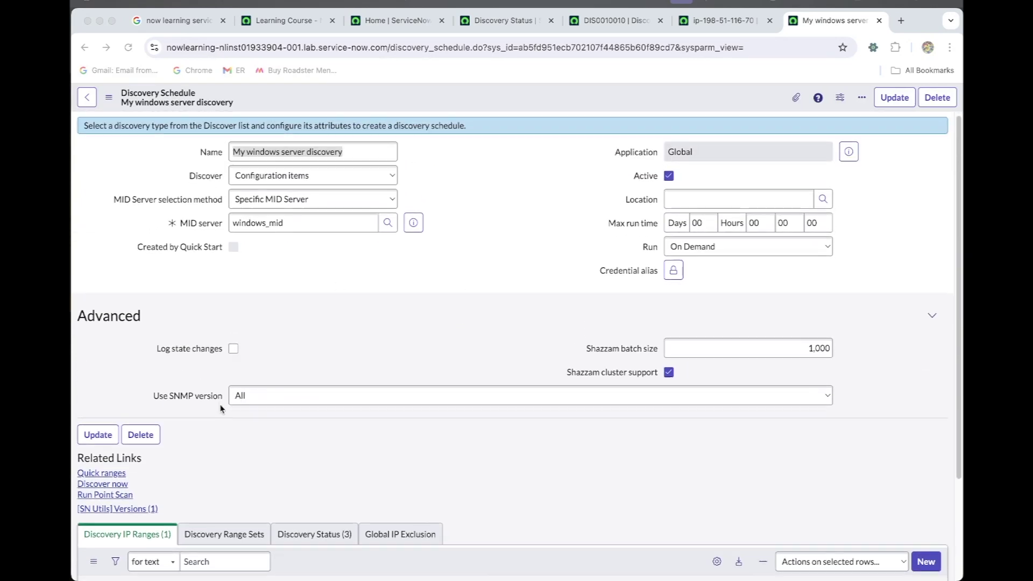
{"action": "scroll", "coordinate": [120, 477], "scroll_direction": "down", "scroll_amount": 1}
{"action": "left_click", "coordinate": [117, 474]}
{"action": "scroll", "coordinate": [363, 455], "scroll_direction": "down", "scroll_amount": 3}
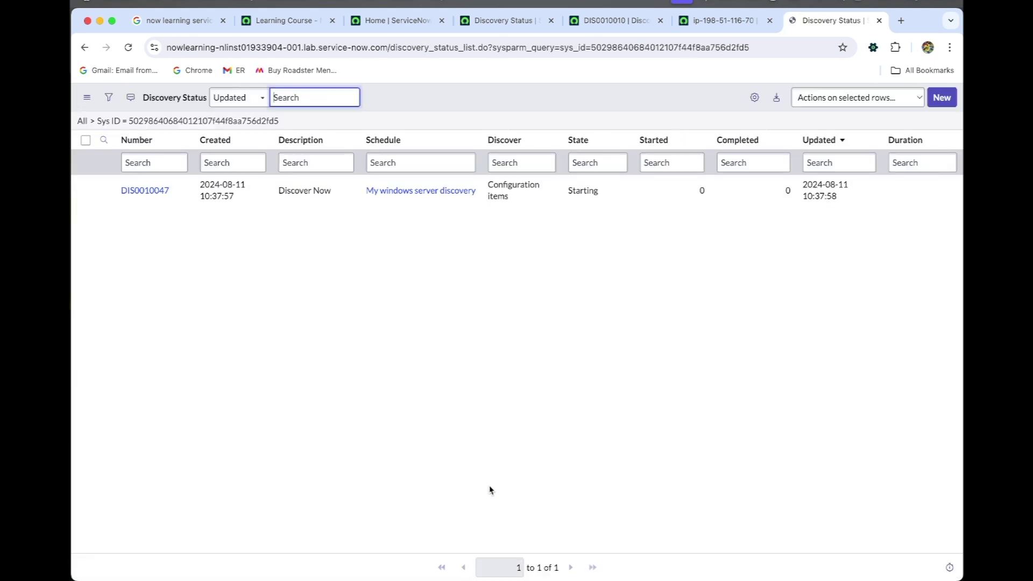
{"action": "left_click", "coordinate": [145, 190]}
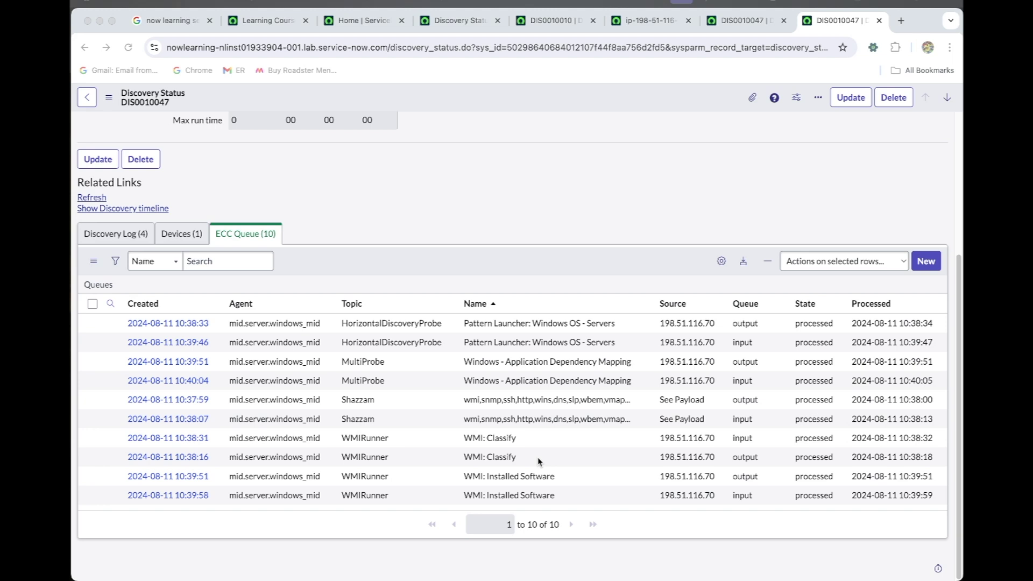
Examine the WMI: Installed Software and Pattern Launcher: Windows OS - Servers entries in the discovery run's ECC queue
{"action": "left_click", "coordinate": [477, 477]}
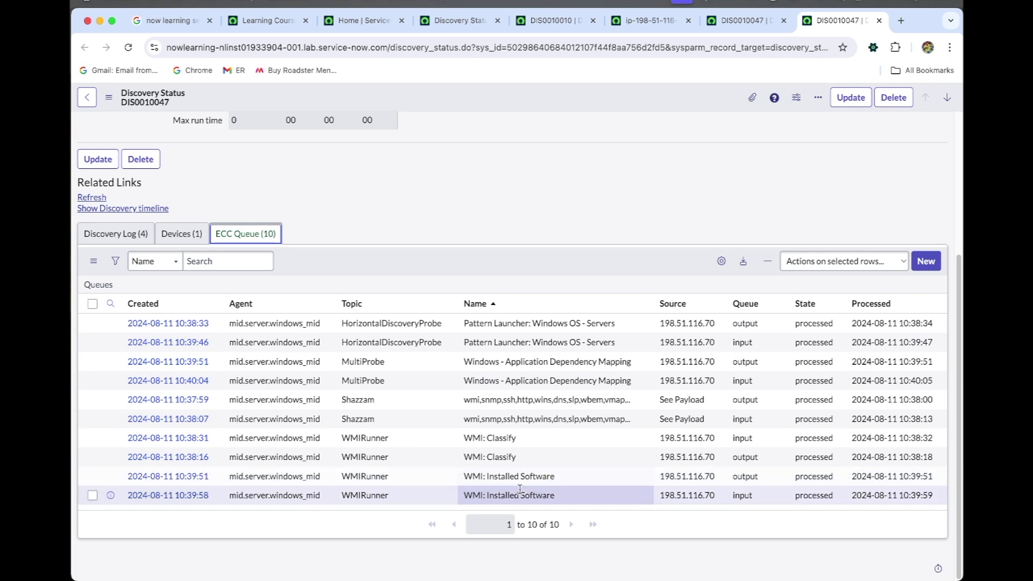
{"action": "left_click", "coordinate": [537, 322]}
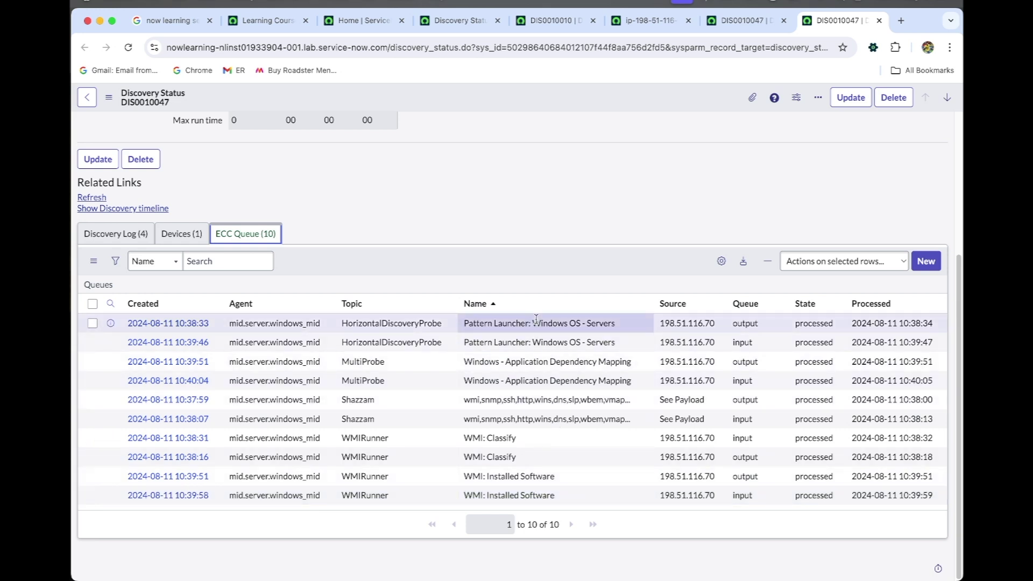
{"action": "left_click", "coordinate": [570, 341]}
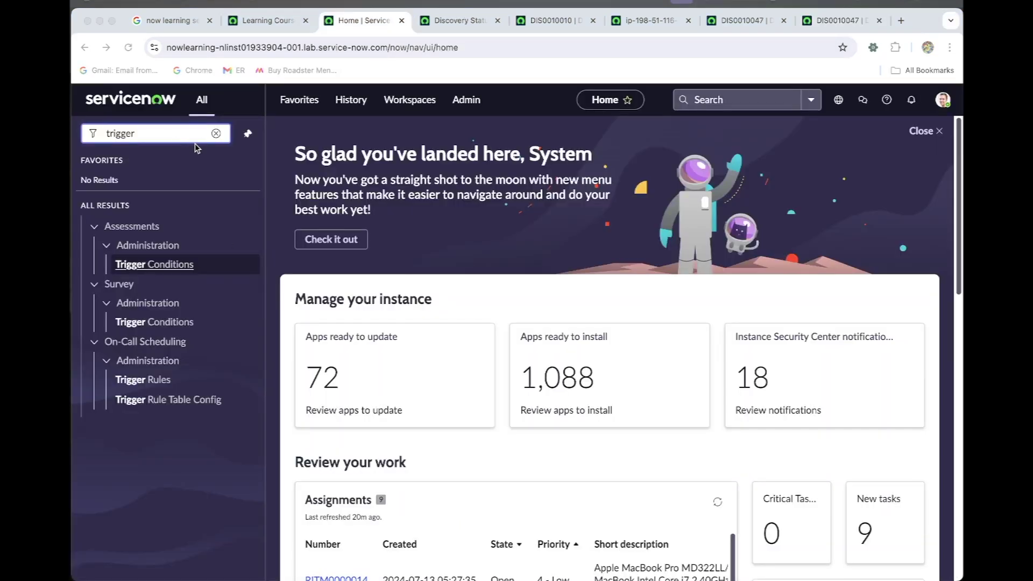
Search the application navigator for "windows" and open the Windows CI classification list under Discovery Definition in a new tab
{"action": "left_click", "coordinate": [214, 135]}
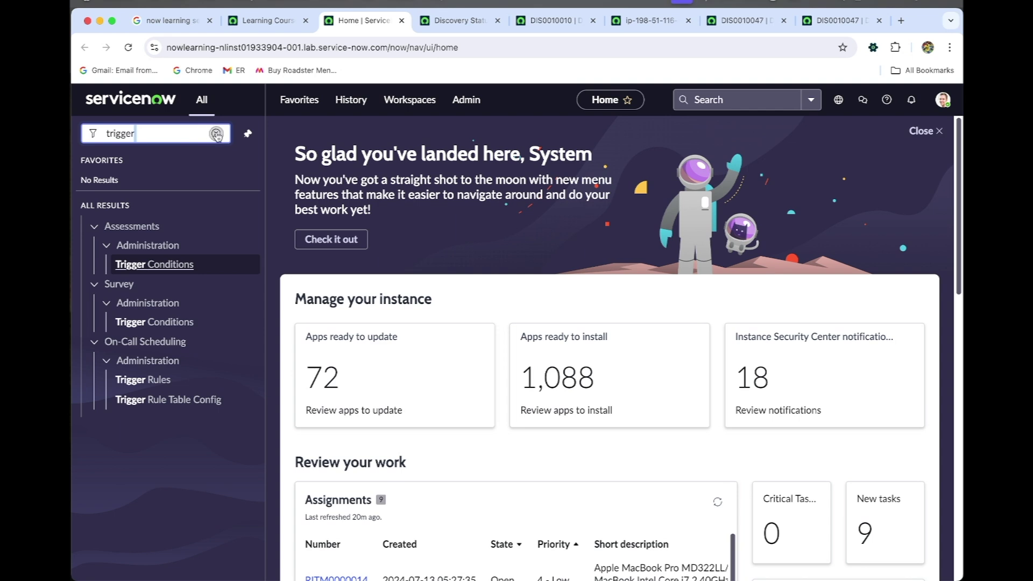
{"action": "left_click", "coordinate": [215, 134]}
{"action": "type", "text": "win"}
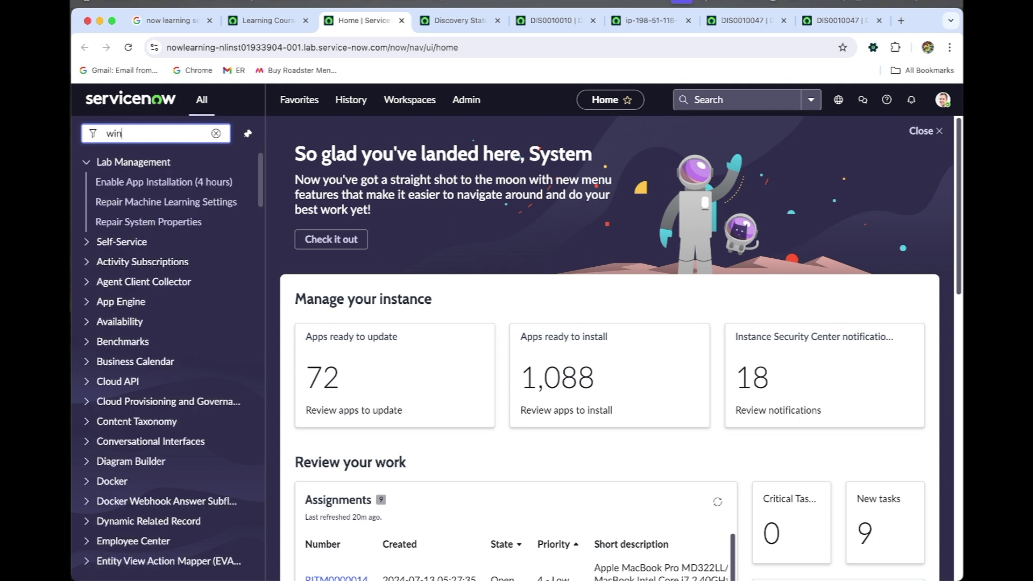
{"action": "type", "text": "dows"}
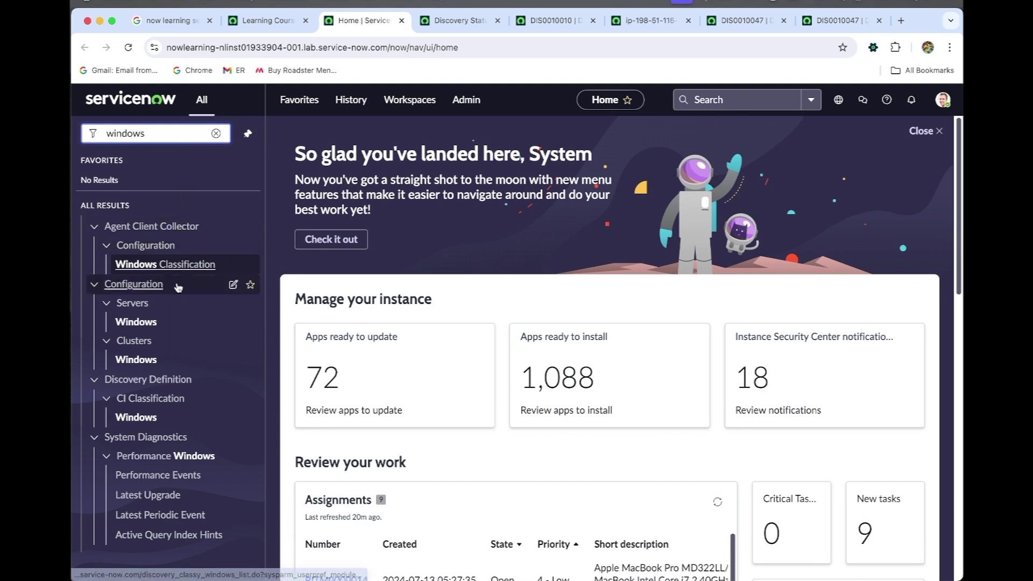
{"action": "left_click", "coordinate": [136, 417], "text": "super"}
{"action": "left_click", "coordinate": [420, 21]}
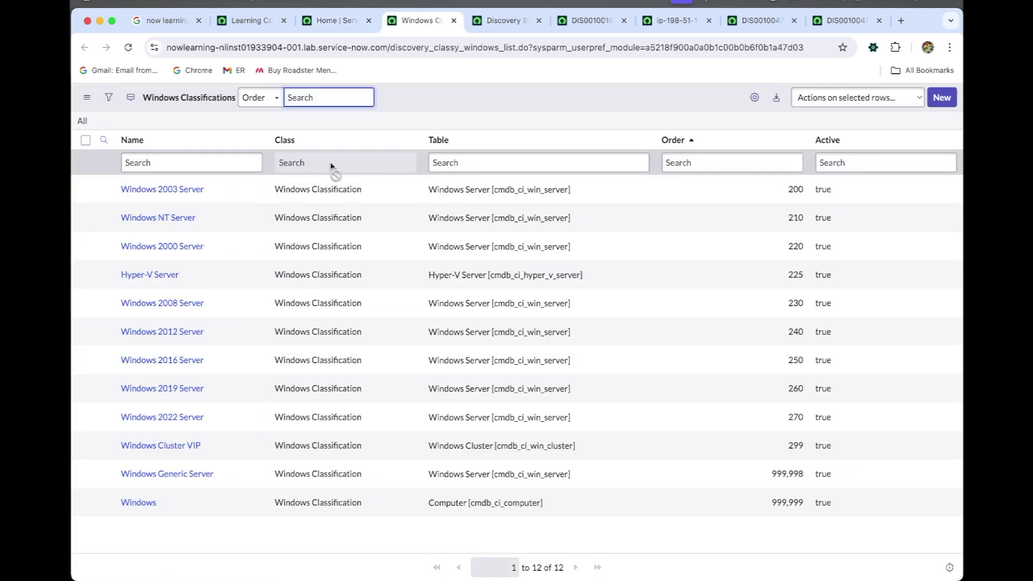
{"action": "left_click", "coordinate": [846, 23]}
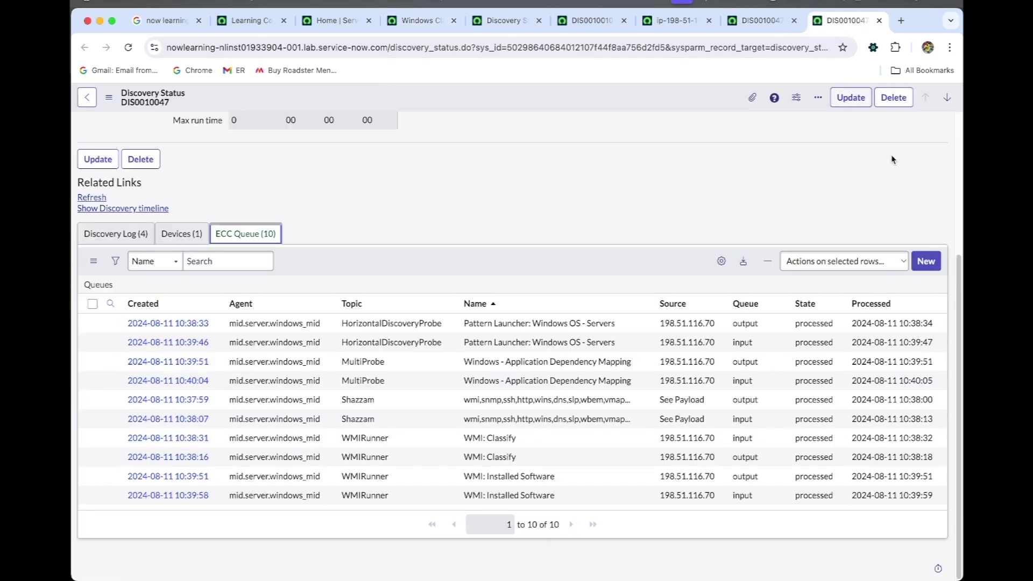
{"action": "left_click", "coordinate": [189, 238]}
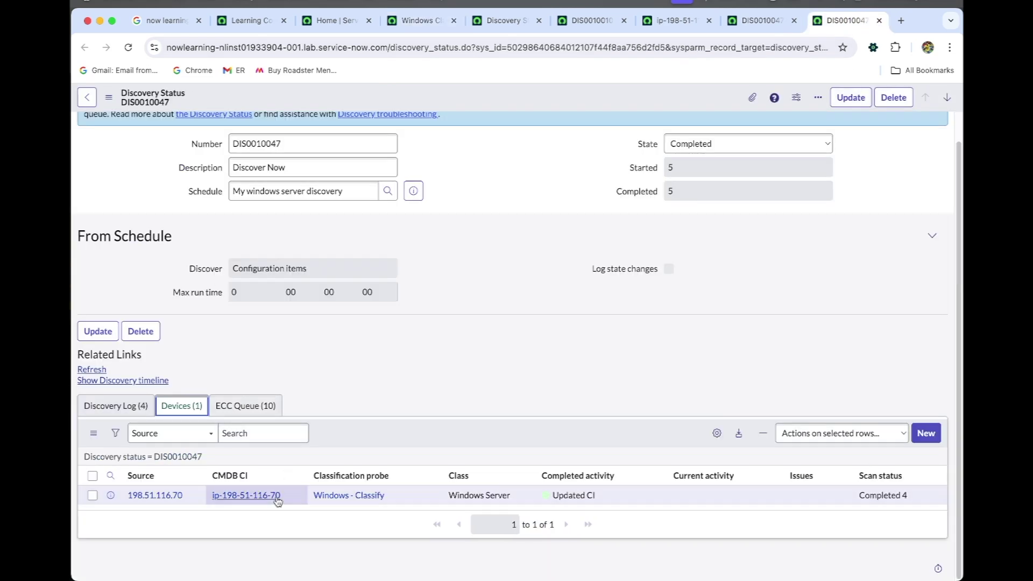
{"action": "left_click", "coordinate": [253, 500], "text": "super"}
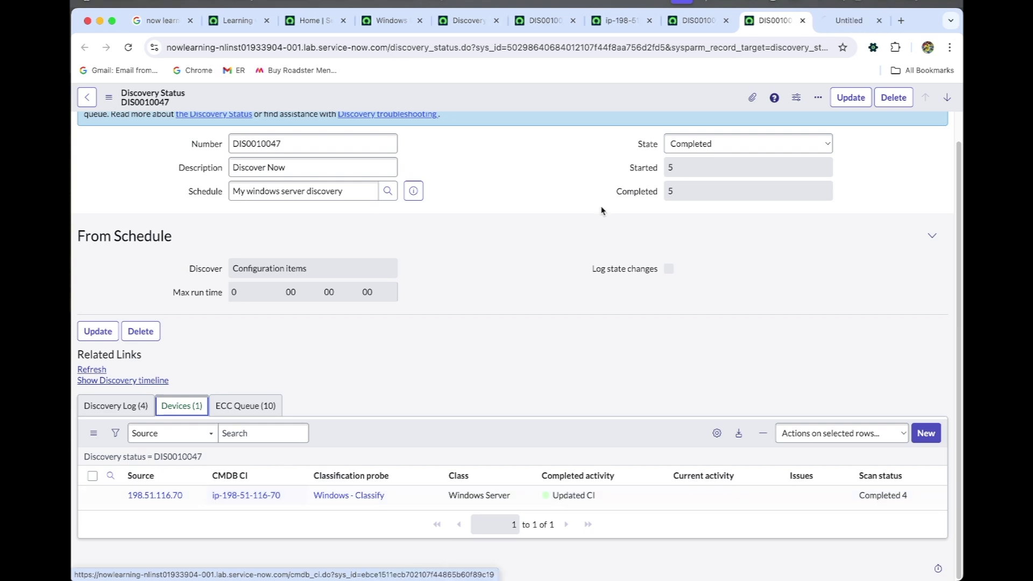
{"action": "left_click", "coordinate": [839, 21]}
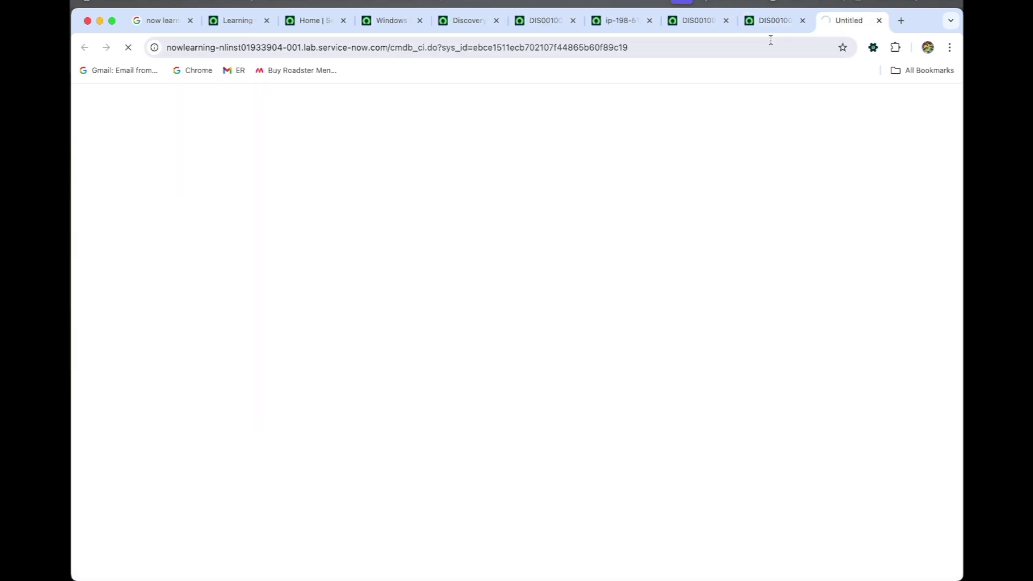
{"action": "left_click", "coordinate": [726, 22]}
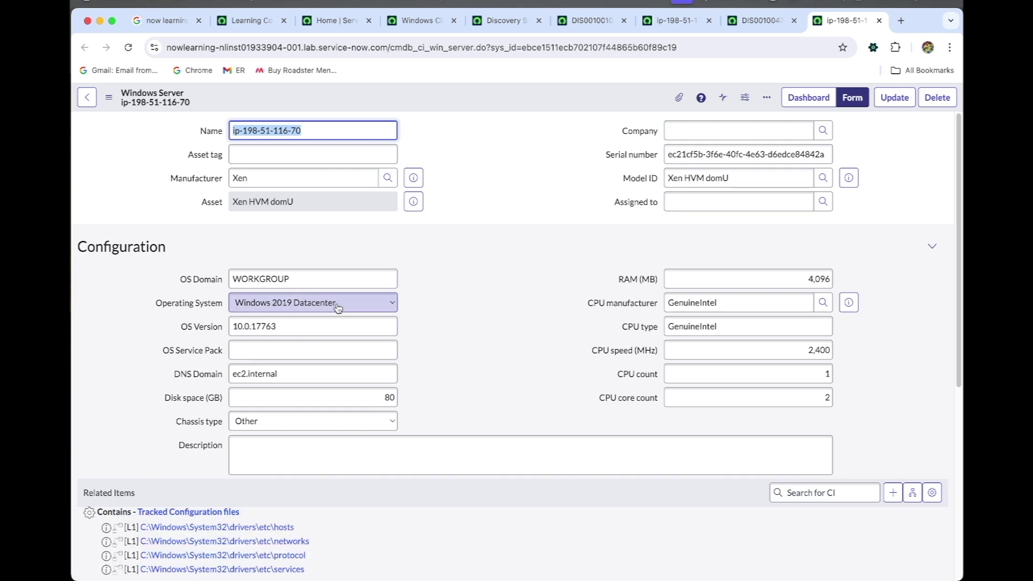
Compare the server record with the Windows classification list and open the Windows 2019 Server classification
{"action": "left_click", "coordinate": [438, 21]}
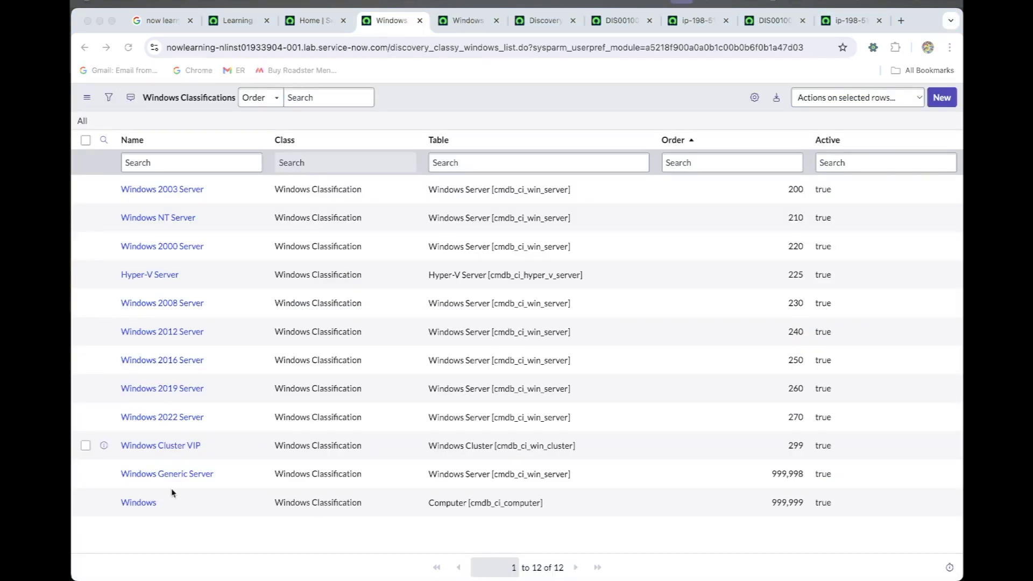
{"action": "left_click", "coordinate": [853, 25]}
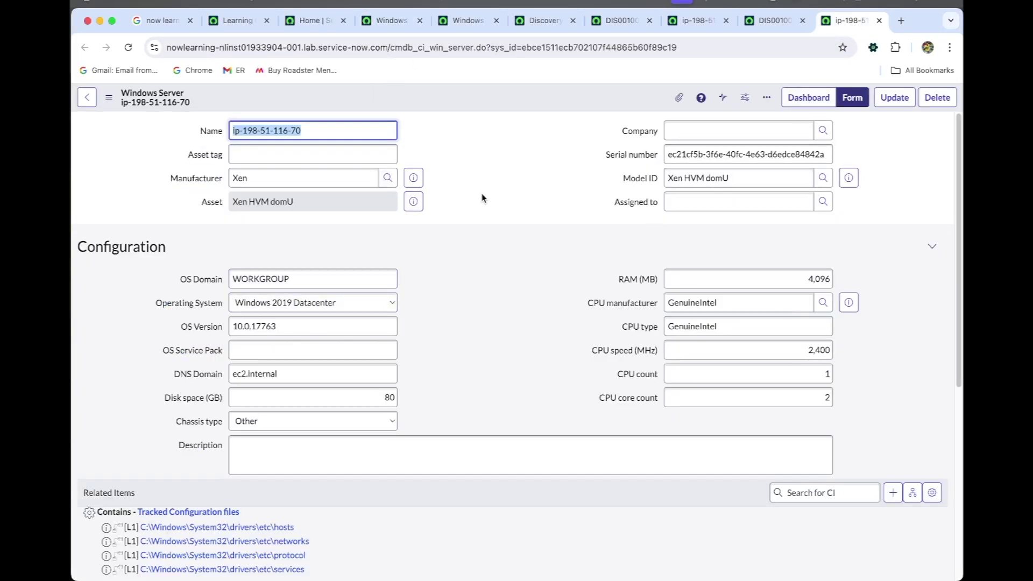
{"action": "left_click", "coordinate": [392, 22]}
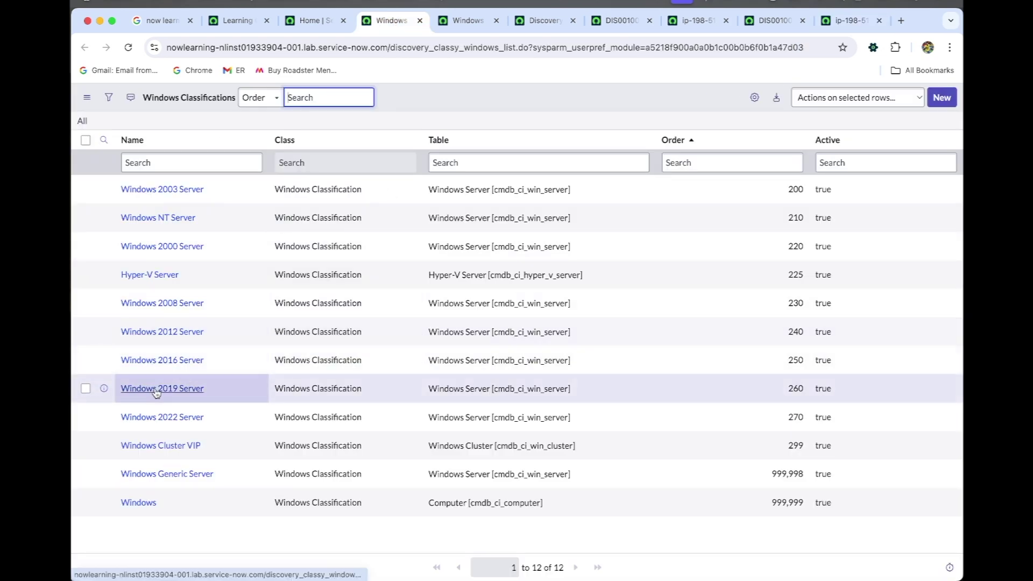
{"action": "left_click", "coordinate": [465, 20]}
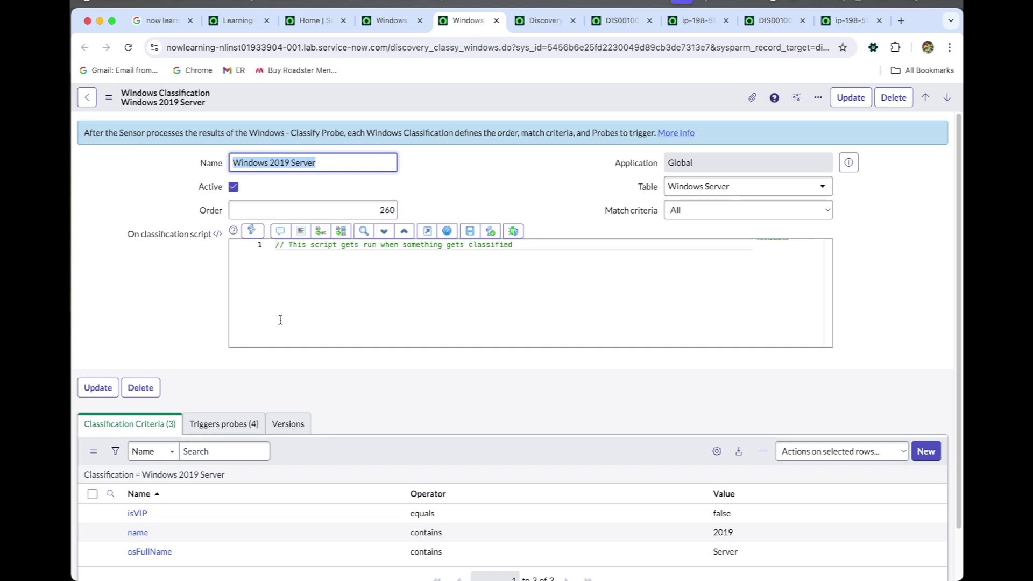
Remove the Windows - Installed Software probe from the probes triggered by the Windows 2019 Server classification and save
{"action": "left_click", "coordinate": [217, 423]}
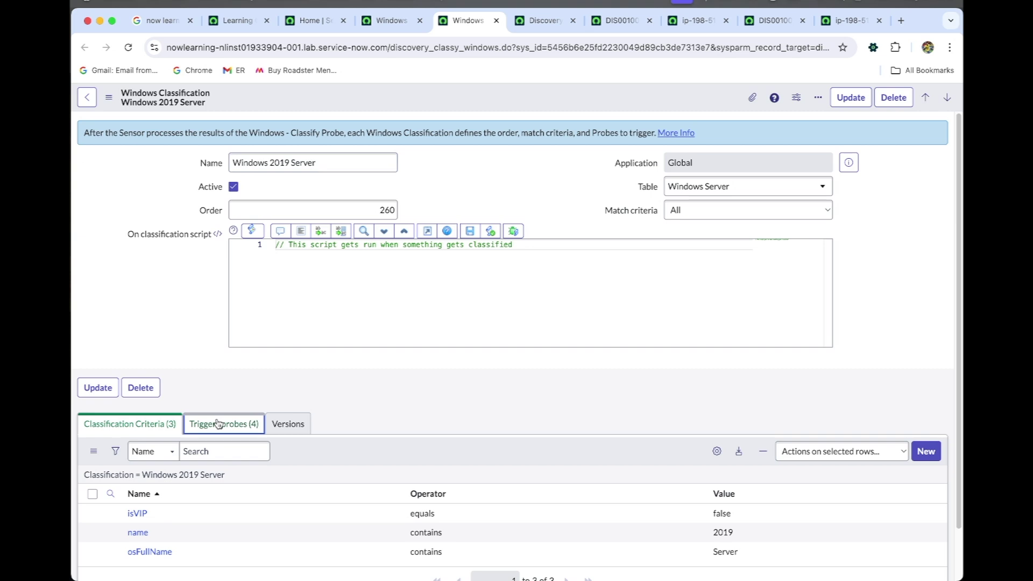
{"action": "scroll", "coordinate": [486, 477], "scroll_direction": "down", "scroll_amount": 3}
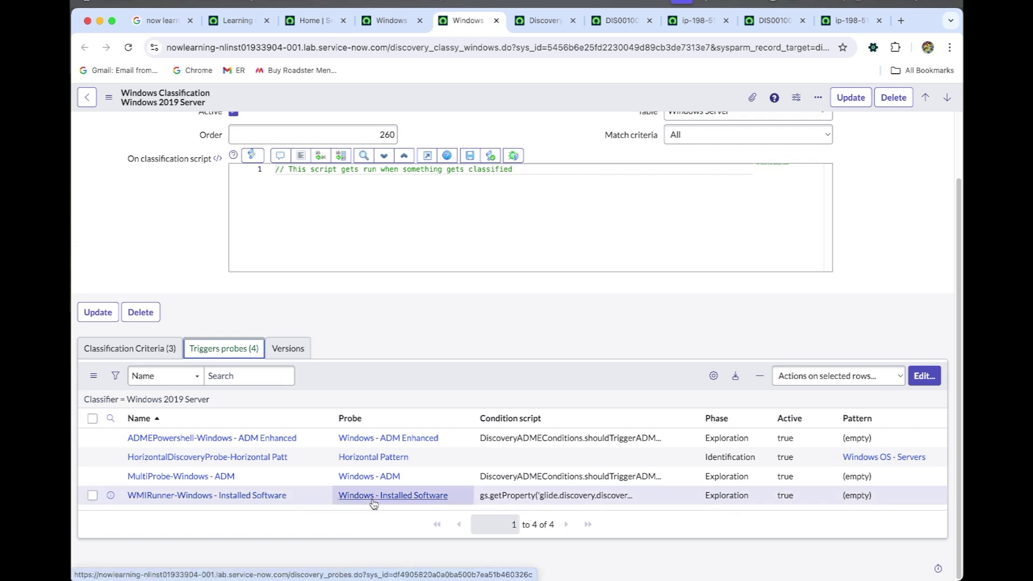
{"action": "left_click", "coordinate": [923, 375]}
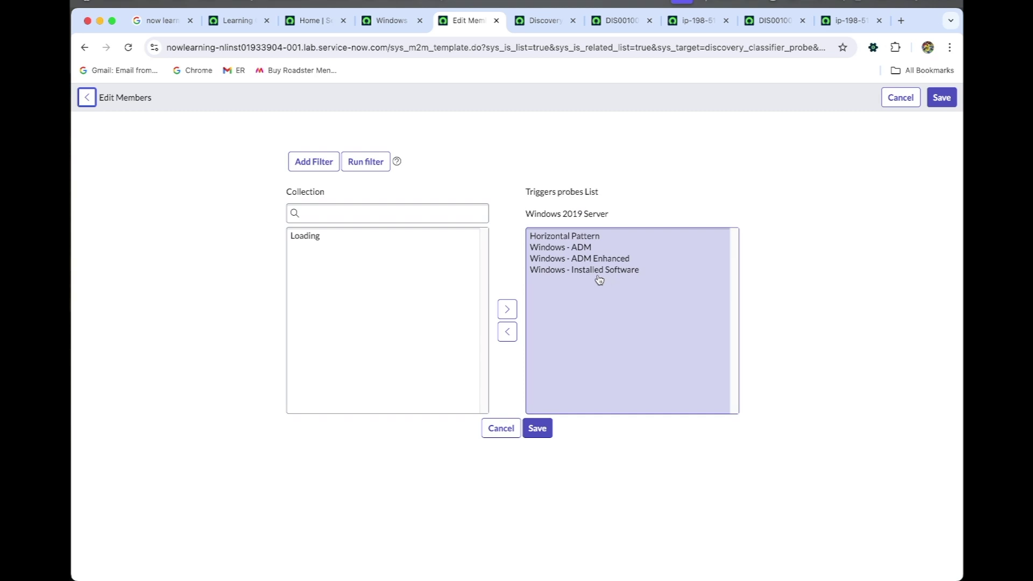
{"action": "left_click", "coordinate": [551, 277]}
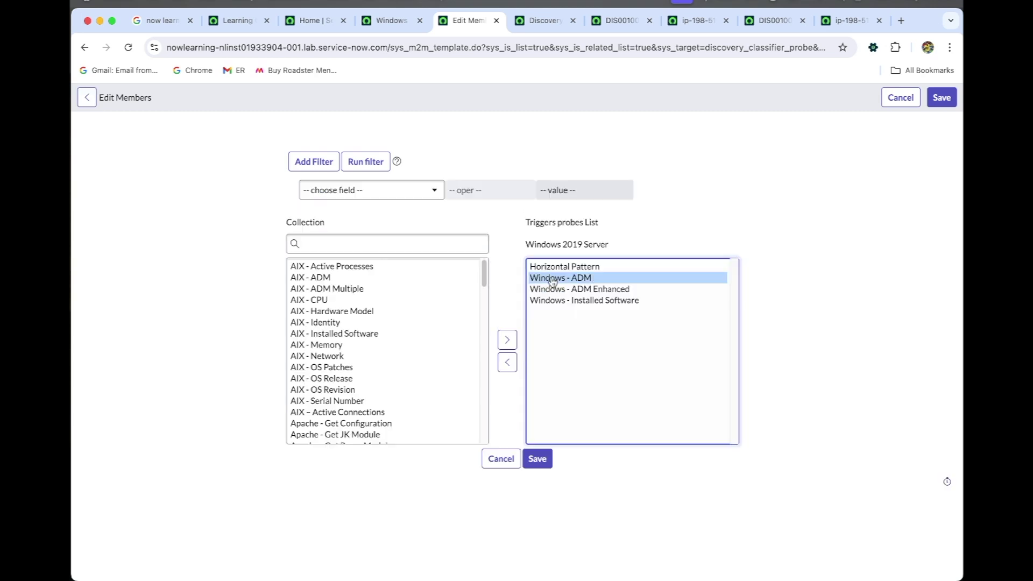
{"action": "left_click", "coordinate": [591, 304]}
{"action": "left_click", "coordinate": [503, 362]}
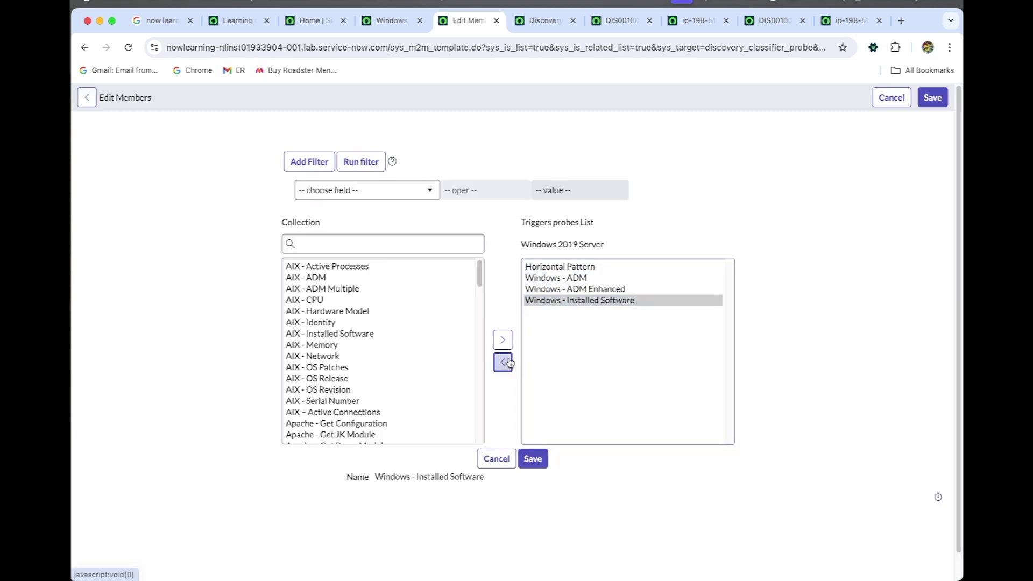
{"action": "left_click", "coordinate": [534, 461]}
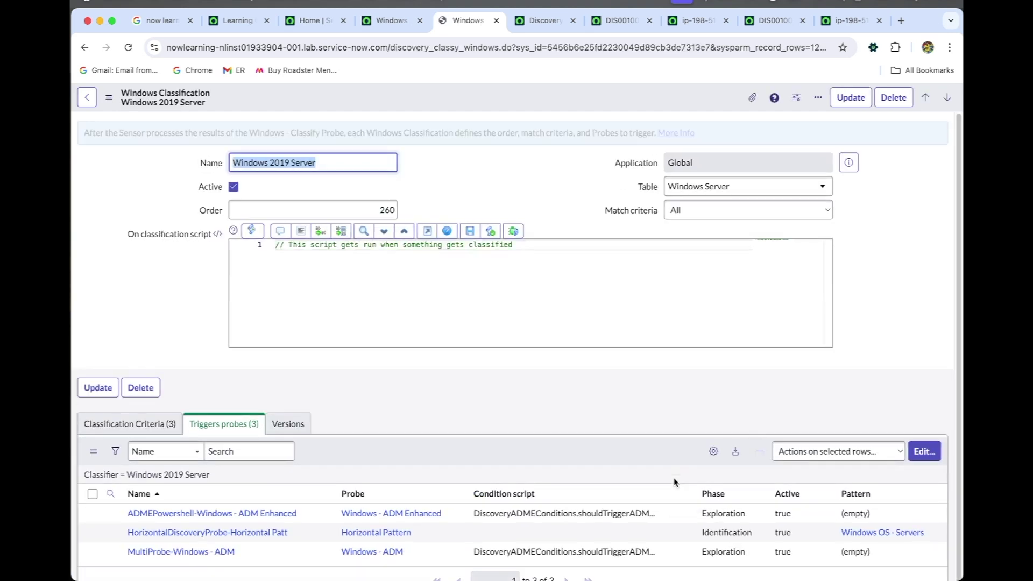
Return to the latest discovery status record and open its My windows server discovery schedule in a separate tab
{"action": "left_click", "coordinate": [833, 21]}
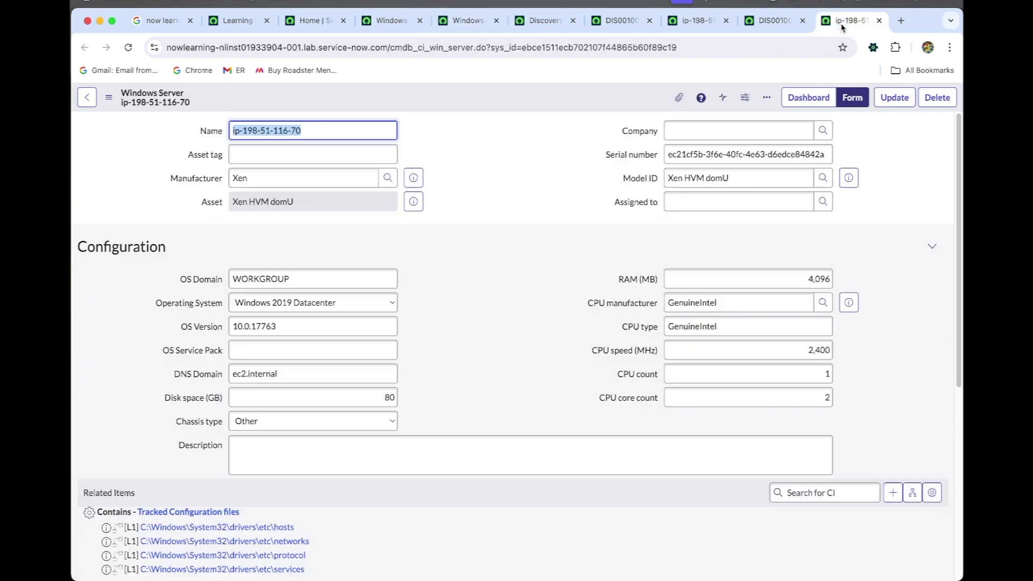
{"action": "left_click", "coordinate": [762, 24]}
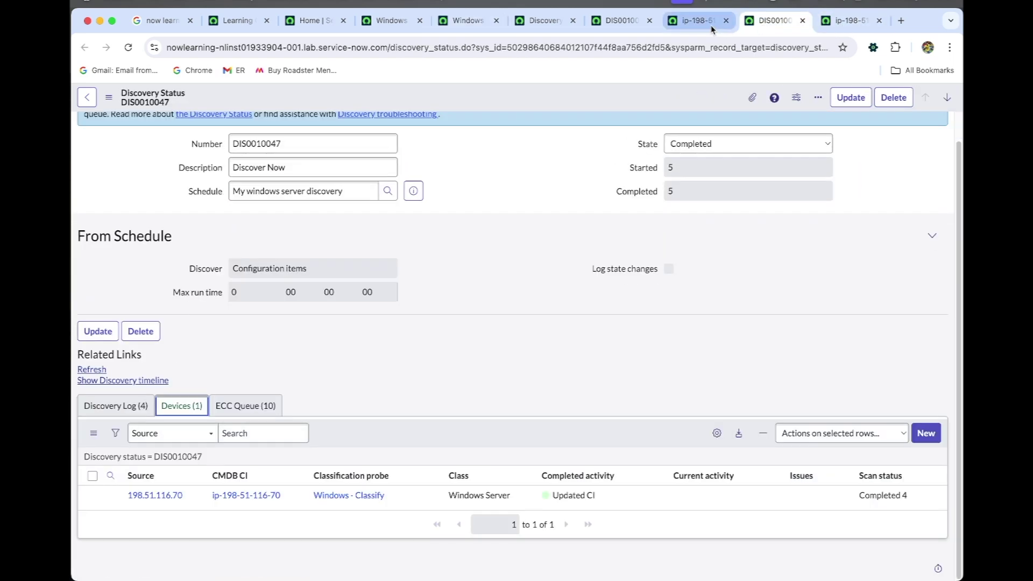
{"action": "left_click", "coordinate": [694, 24]}
{"action": "left_click", "coordinate": [848, 21]}
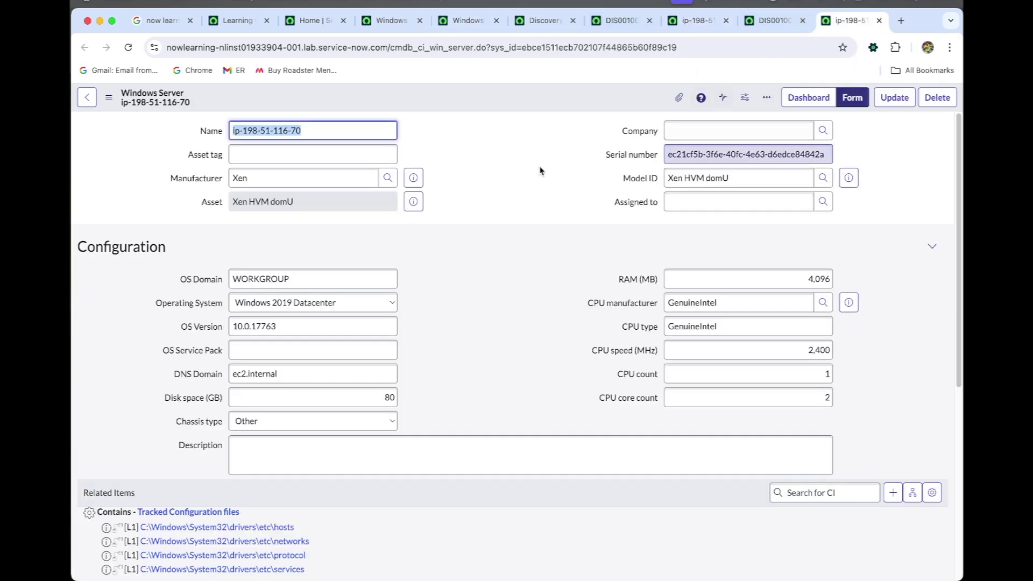
{"action": "left_click", "coordinate": [774, 23]}
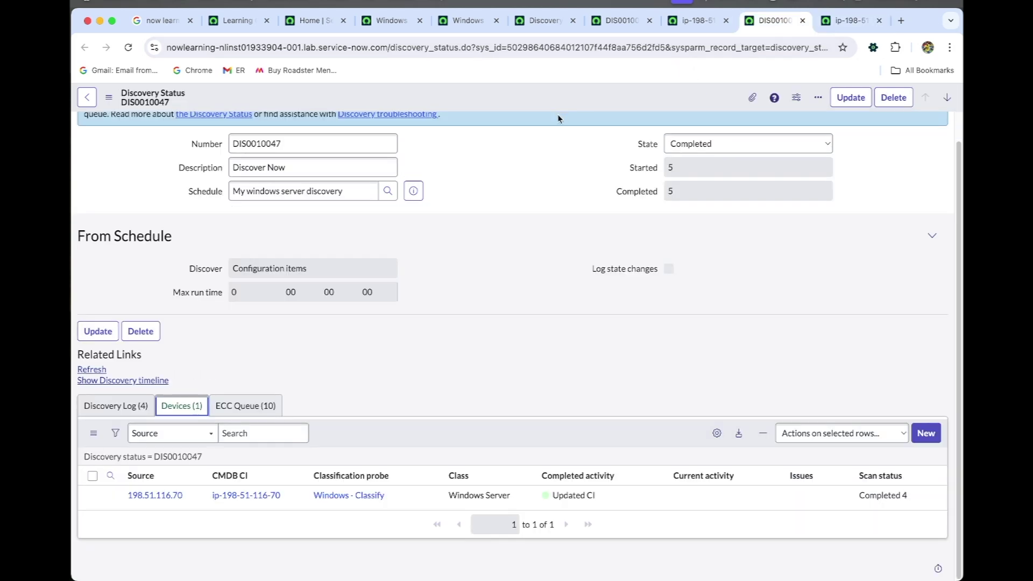
{"action": "left_click", "coordinate": [421, 191]}
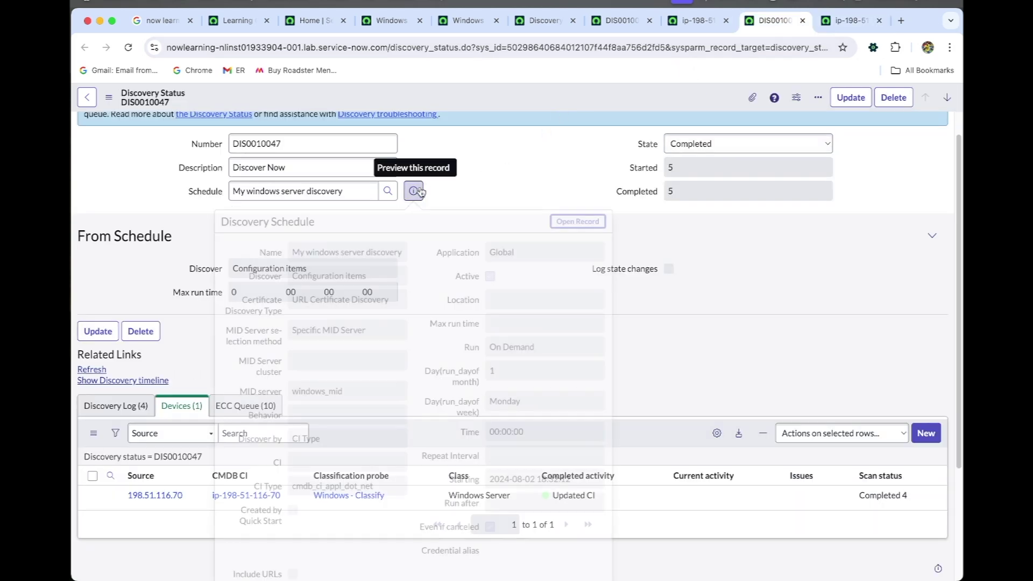
{"action": "left_click", "coordinate": [568, 221], "text": "super"}
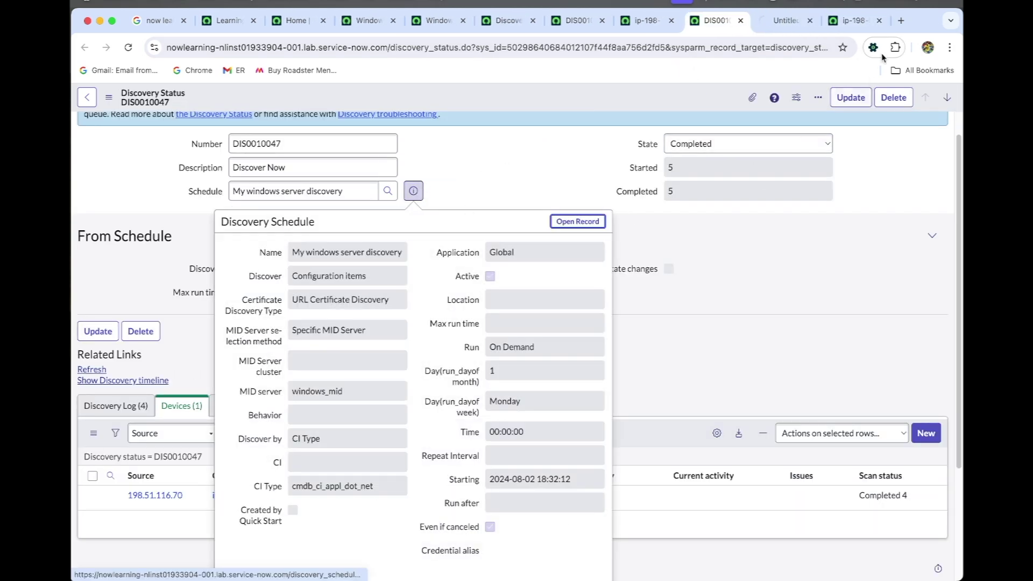
{"action": "left_click", "coordinate": [783, 25]}
Close the tabs with the old server records and the latest discovery status, keeping the discovery schedule open
{"action": "left_click", "coordinate": [879, 21]}
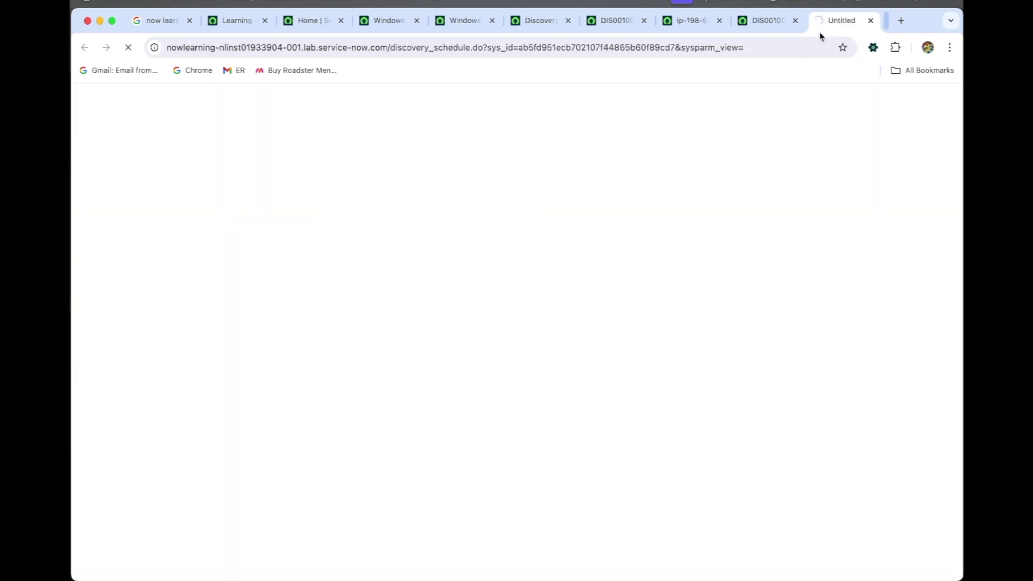
{"action": "left_click", "coordinate": [807, 24]}
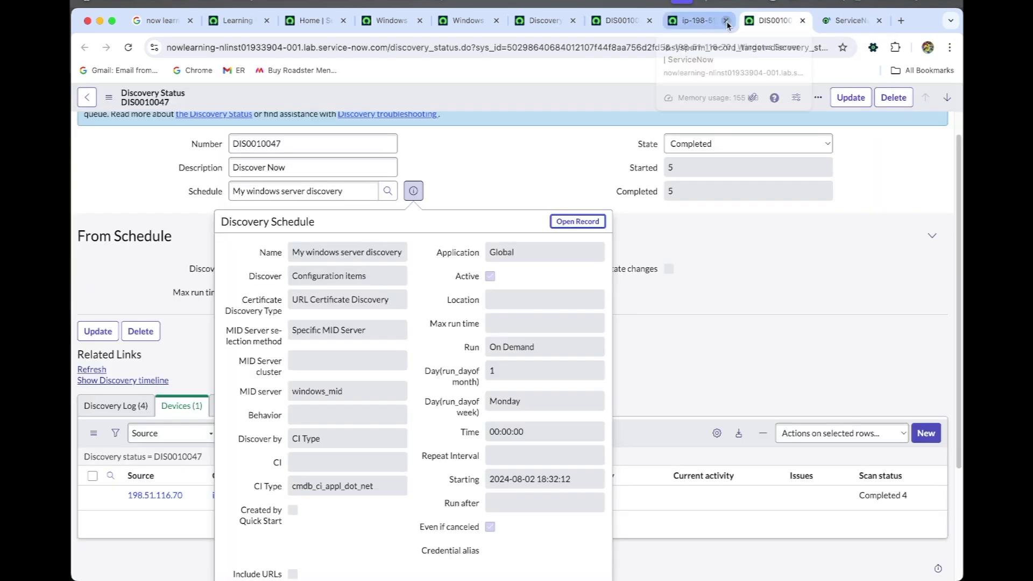
{"action": "left_click", "coordinate": [726, 22]}
{"action": "left_click", "coordinate": [726, 20]}
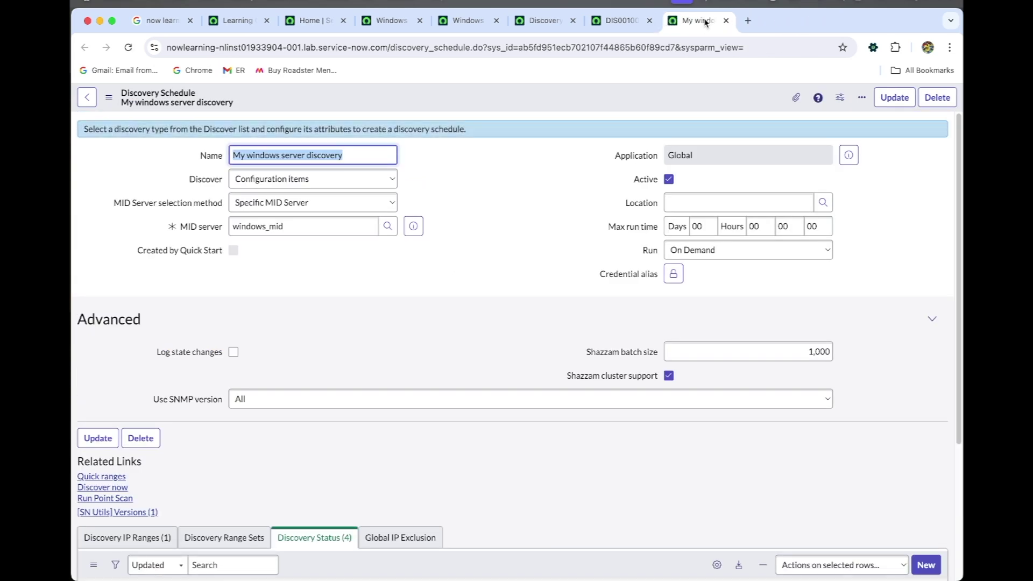
Run the My windows server discovery schedule immediately and review the ECC queue entries of the resulting discovery status
{"action": "scroll", "coordinate": [556, 232], "scroll_direction": "down", "scroll_amount": 4}
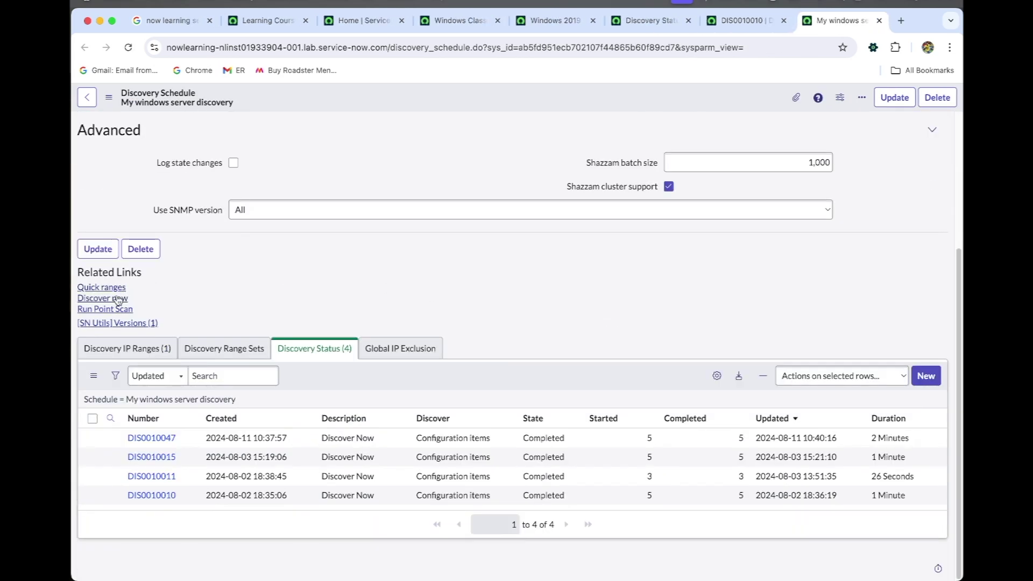
{"action": "left_click", "coordinate": [102, 298]}
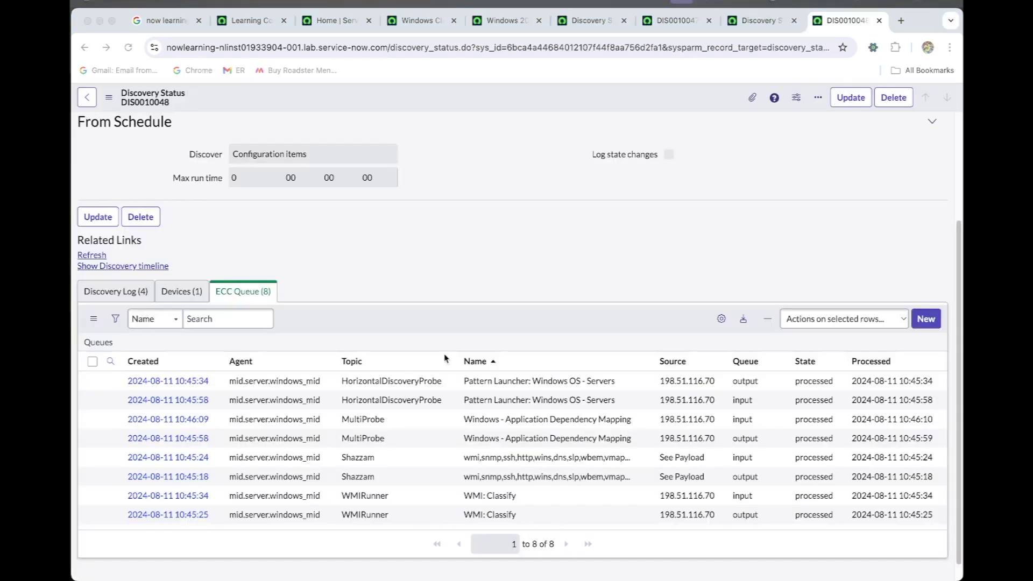
{"action": "scroll", "coordinate": [480, 298], "scroll_direction": "up", "scroll_amount": 3}
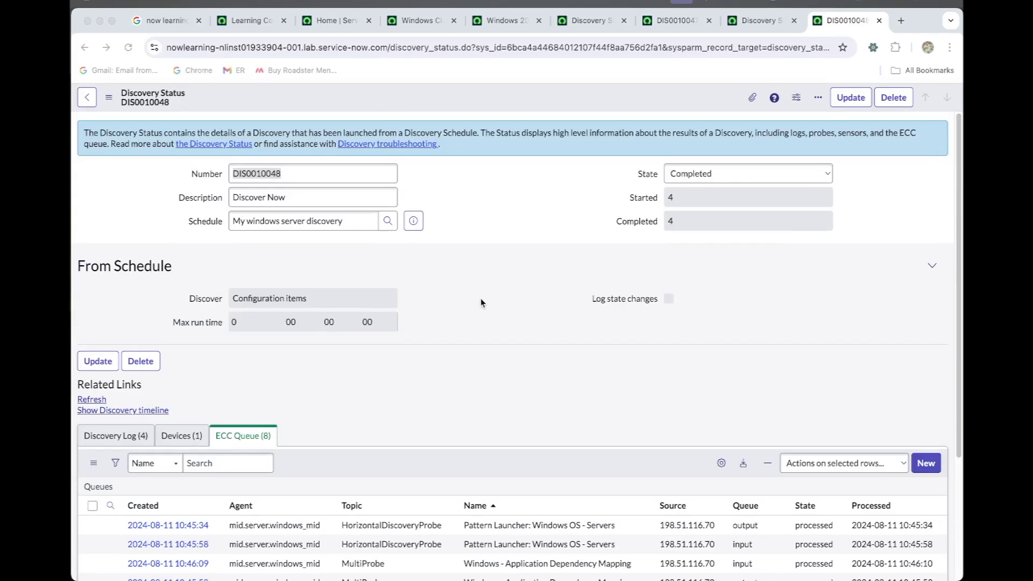
{"action": "scroll", "coordinate": [480, 299], "scroll_direction": "down", "scroll_amount": 3}
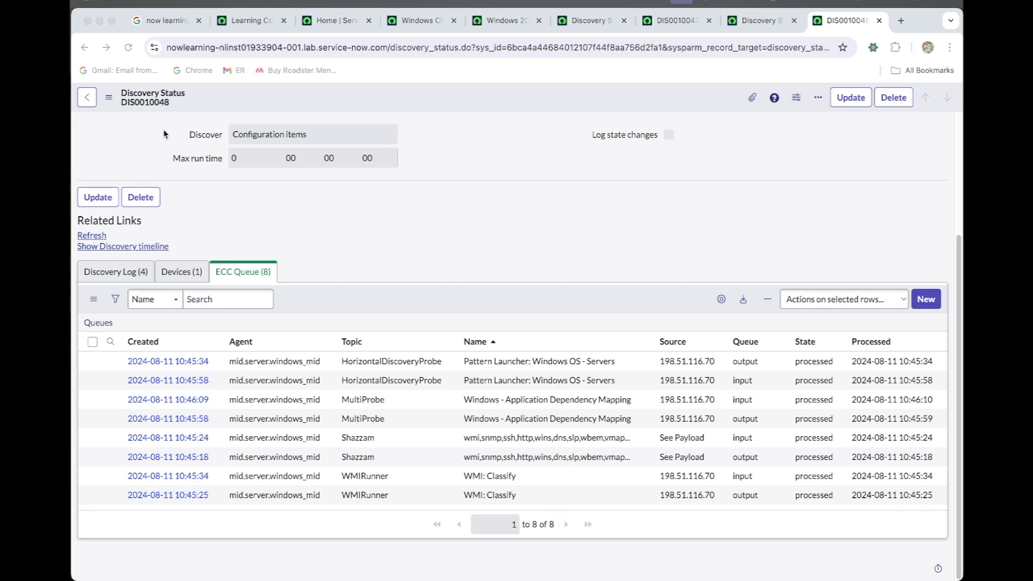
Compare the new run's ECC queue with the DIS0010047 queue and the probes triggered by the Windows 2019 Server classification
{"action": "left_click", "coordinate": [681, 27]}
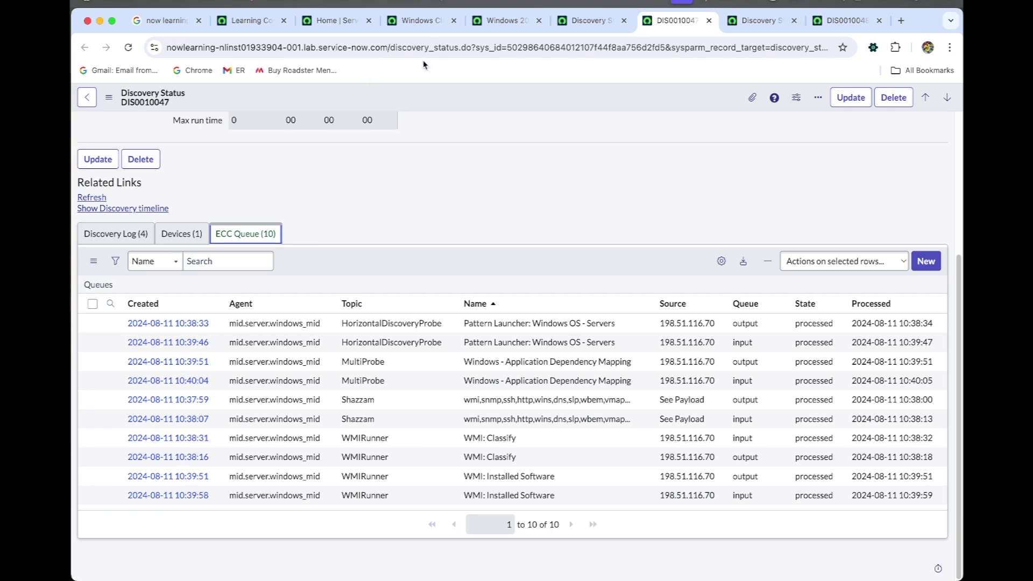
{"action": "left_click", "coordinate": [508, 25]}
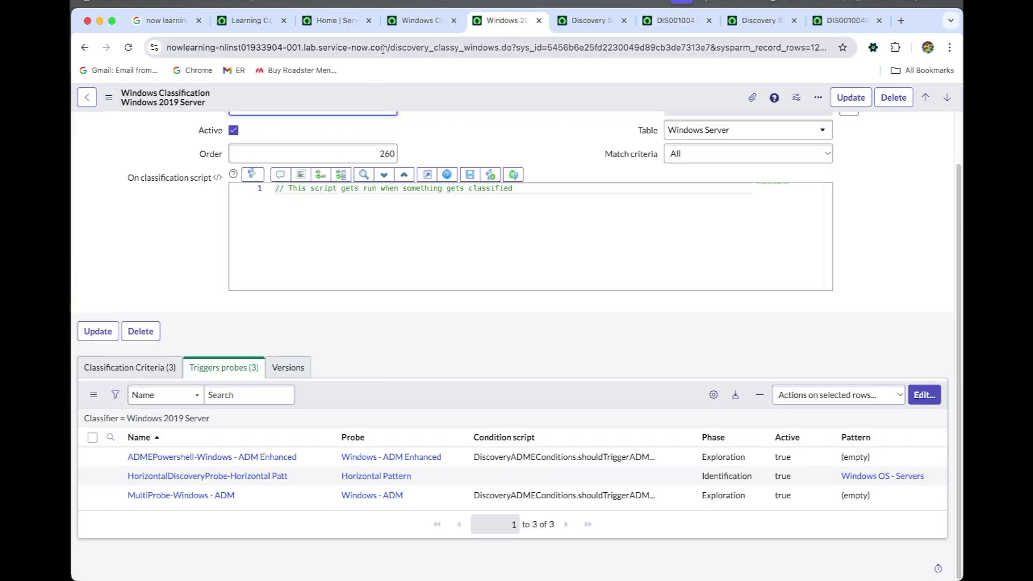
{"action": "scroll", "coordinate": [134, 218], "scroll_direction": "up", "scroll_amount": 2}
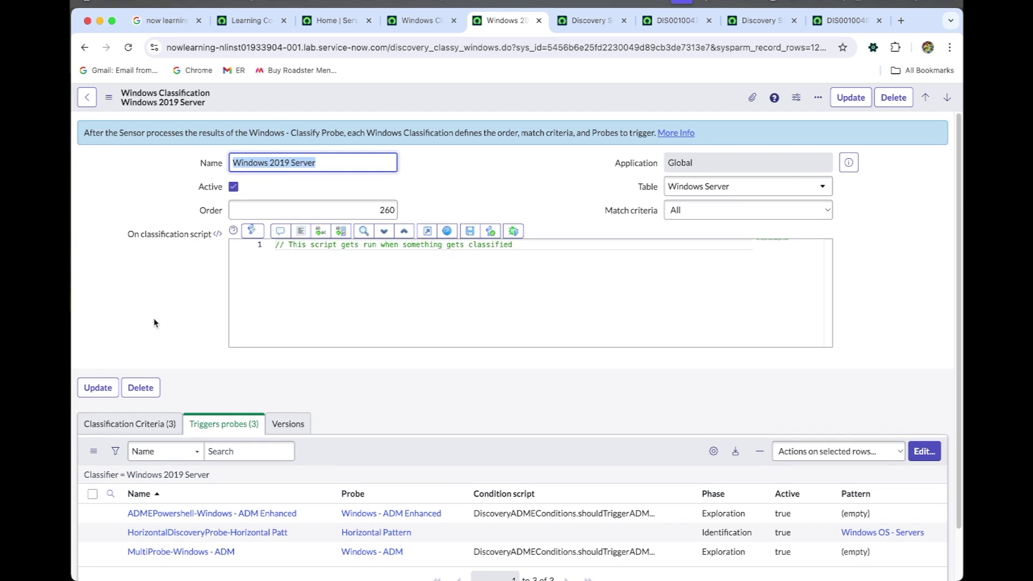
{"action": "scroll", "coordinate": [157, 324], "scroll_direction": "down", "scroll_amount": 2}
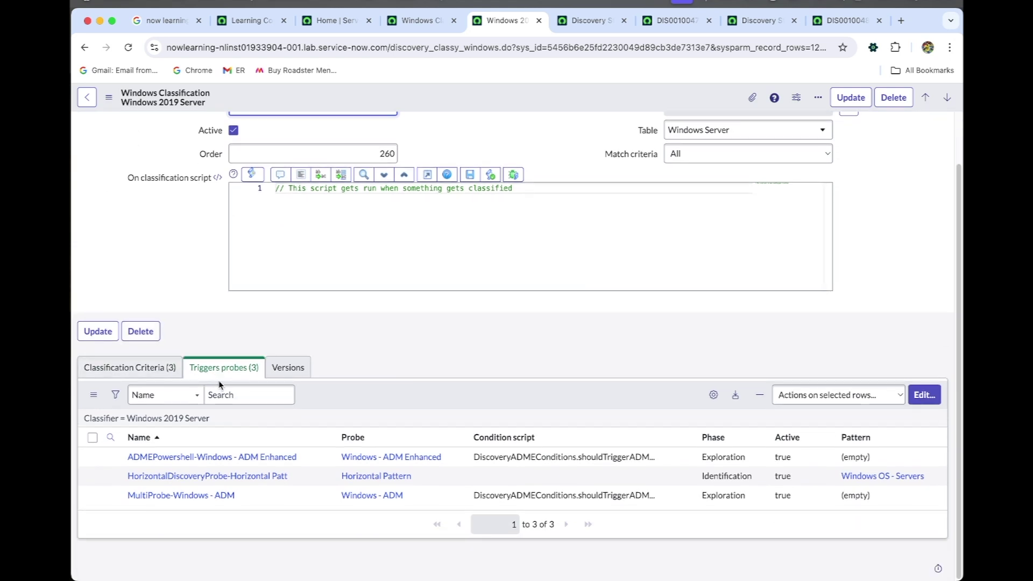
{"action": "left_click", "coordinate": [244, 393]}
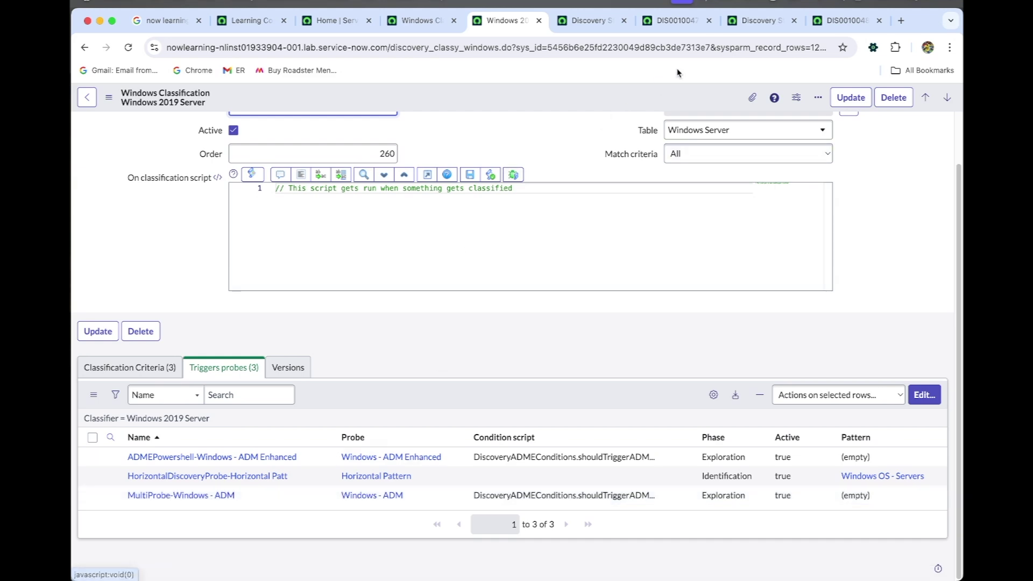
{"action": "left_click", "coordinate": [852, 20]}
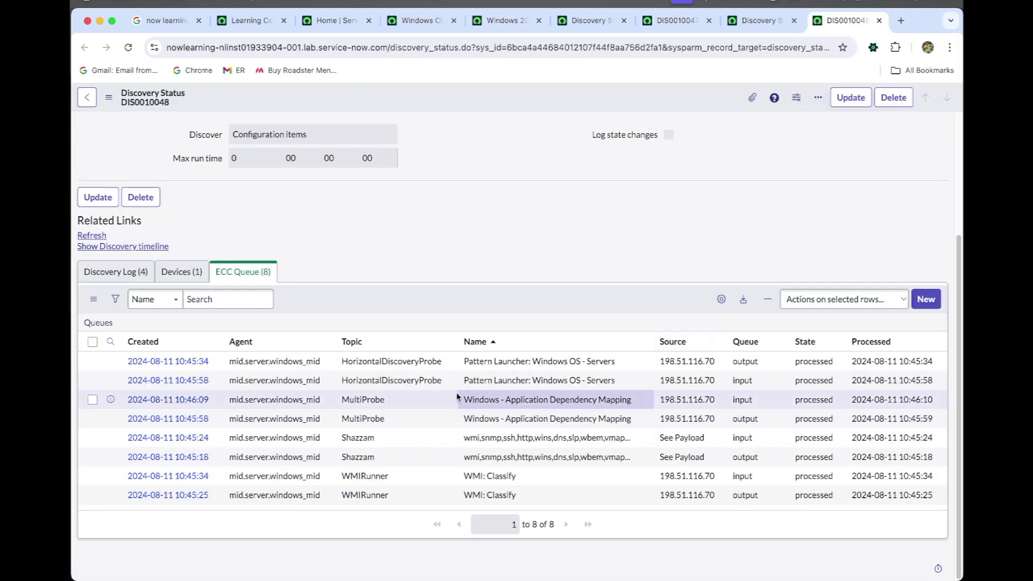